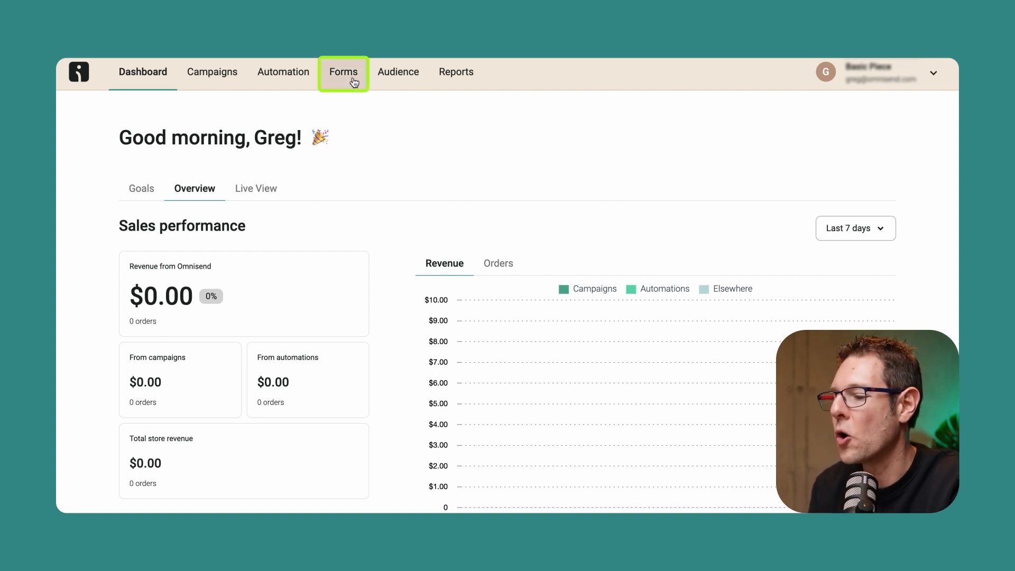
# Create a new popup form from the "Email & SMS Multi-step spring deal" template in the forms library.
pyautogui.click(353, 82)
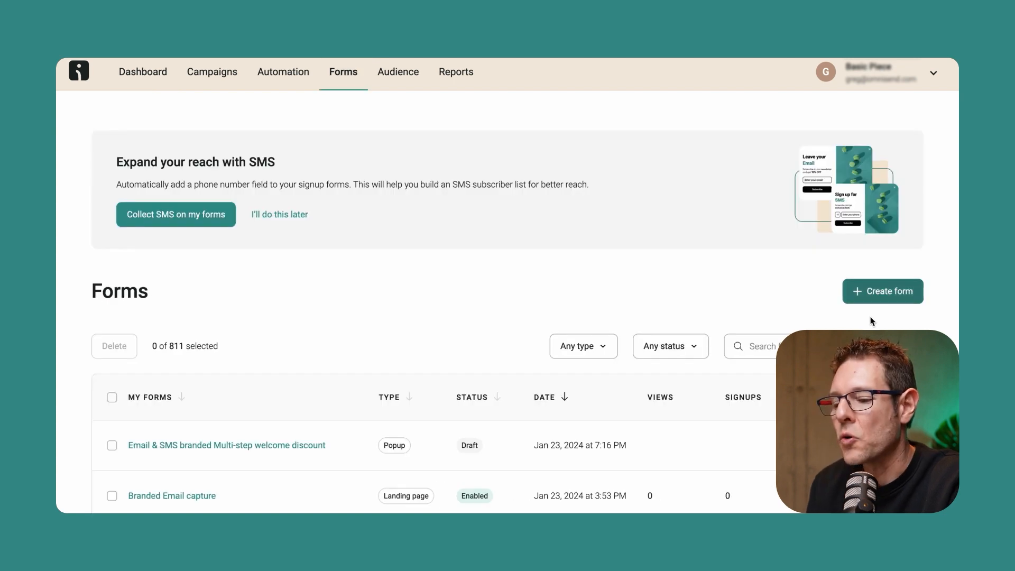
pyautogui.click(888, 291)
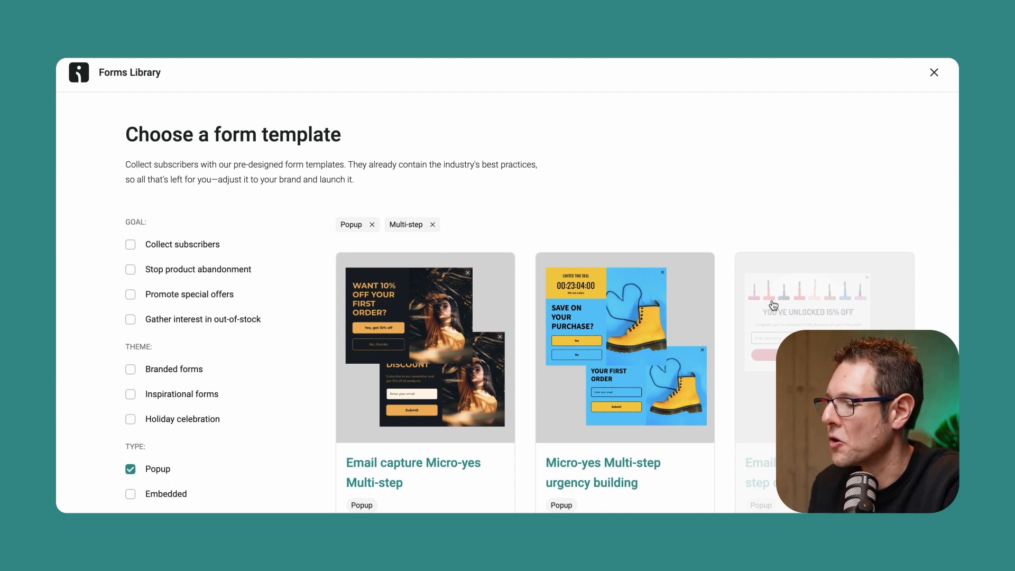
pyautogui.scroll(-1, 201, 331)
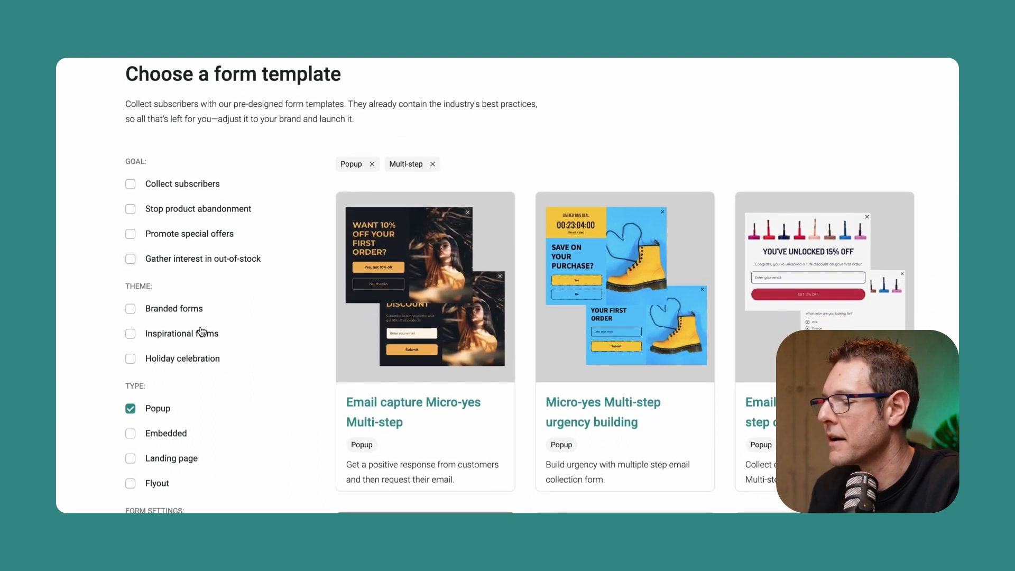
pyautogui.scroll(-2, 208, 331)
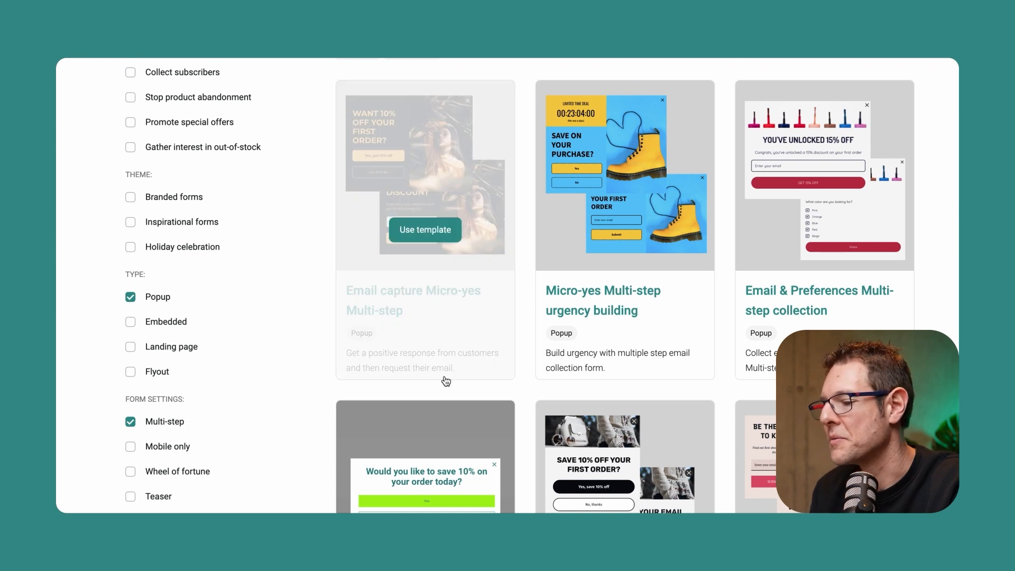
pyautogui.scroll(-5, 444, 380)
pyautogui.scroll(-5, 445, 380)
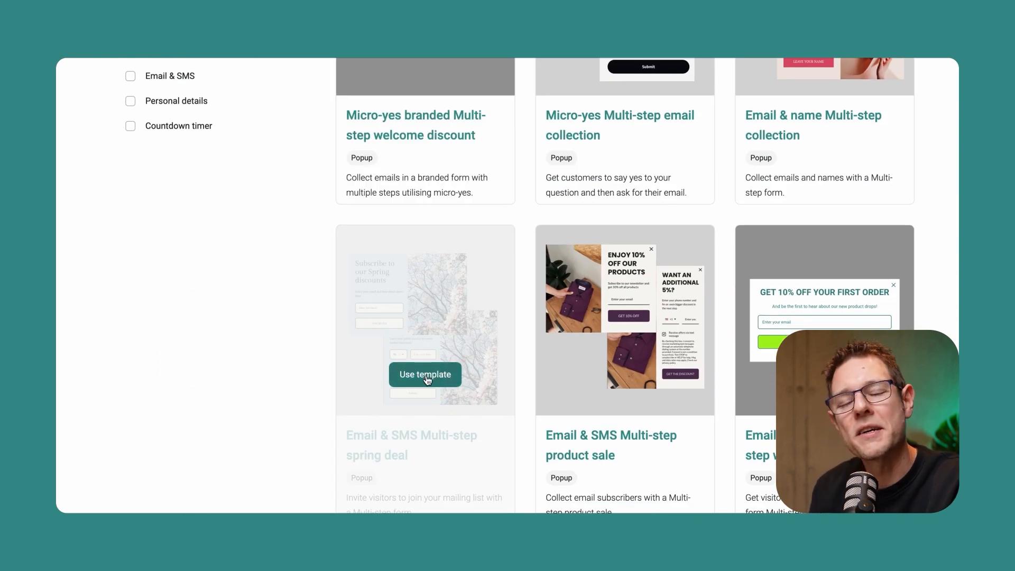
pyautogui.click(420, 373)
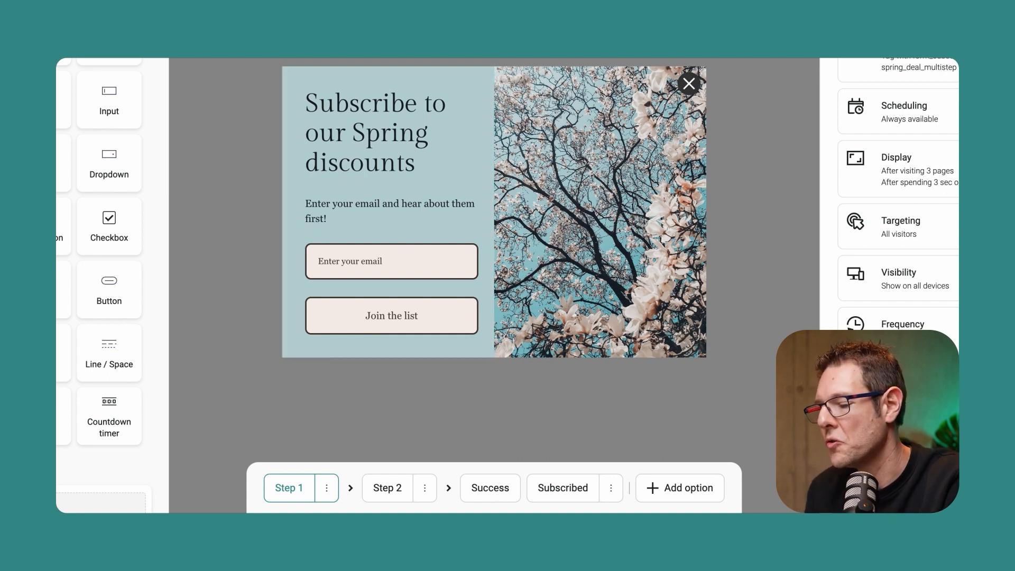
# Look over the phone number form in Step 2 and return to Step 1.
pyautogui.click(383, 488)
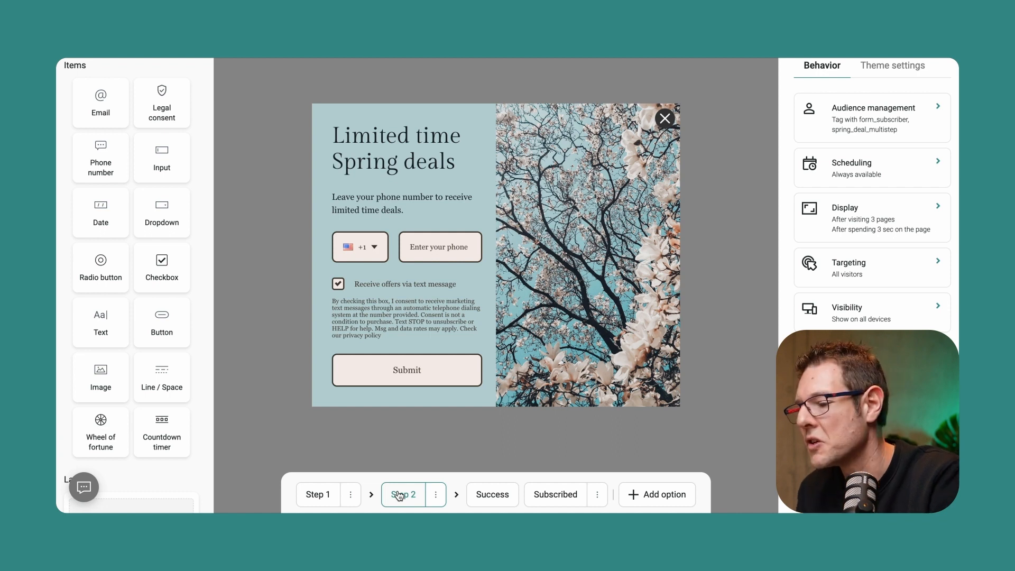
pyautogui.click(318, 494)
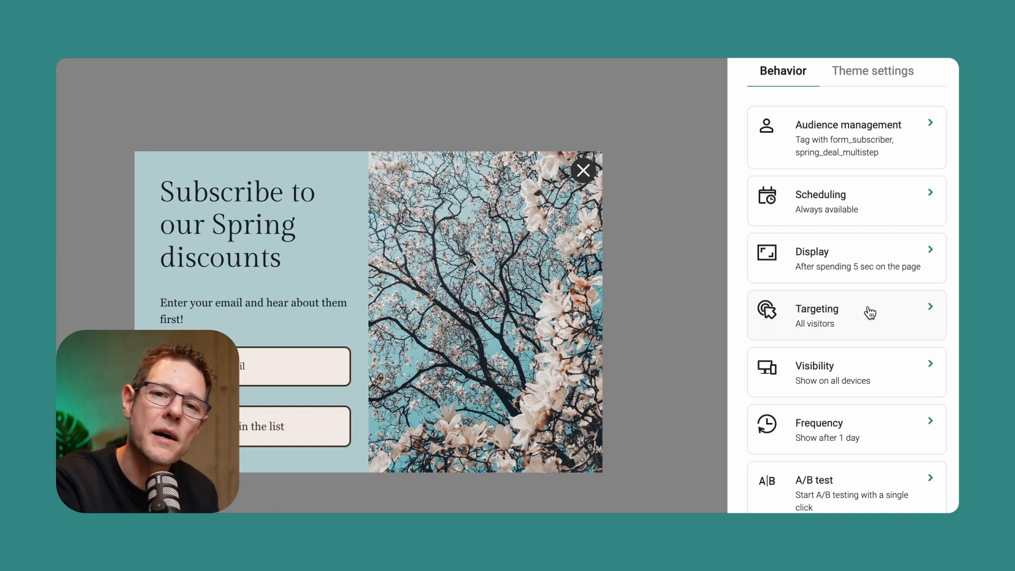
# Configure the popup to display after 5 seconds on the page and not reappear for 7 days after an interaction.
pyautogui.click(835, 270)
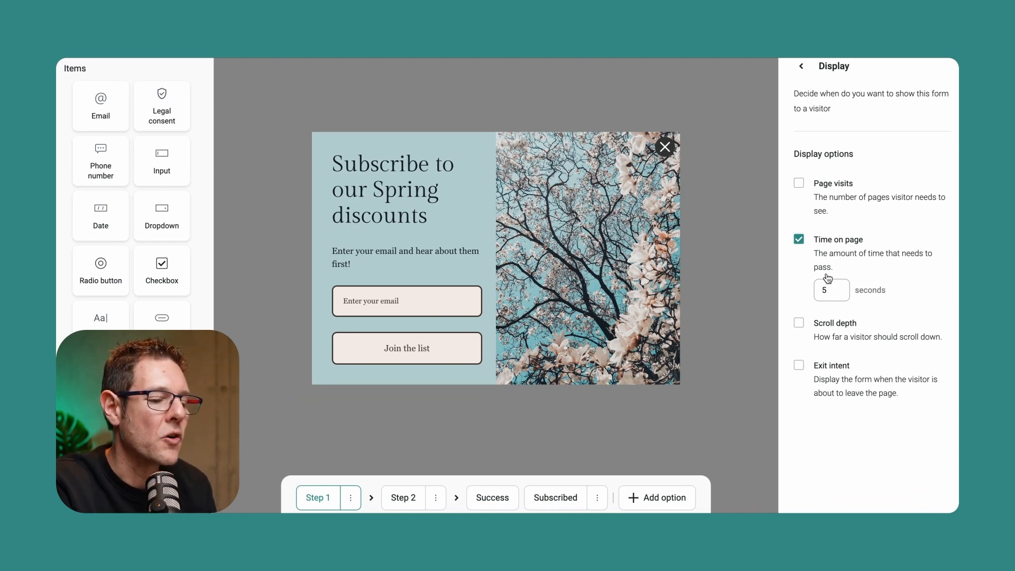
pyautogui.click(832, 292)
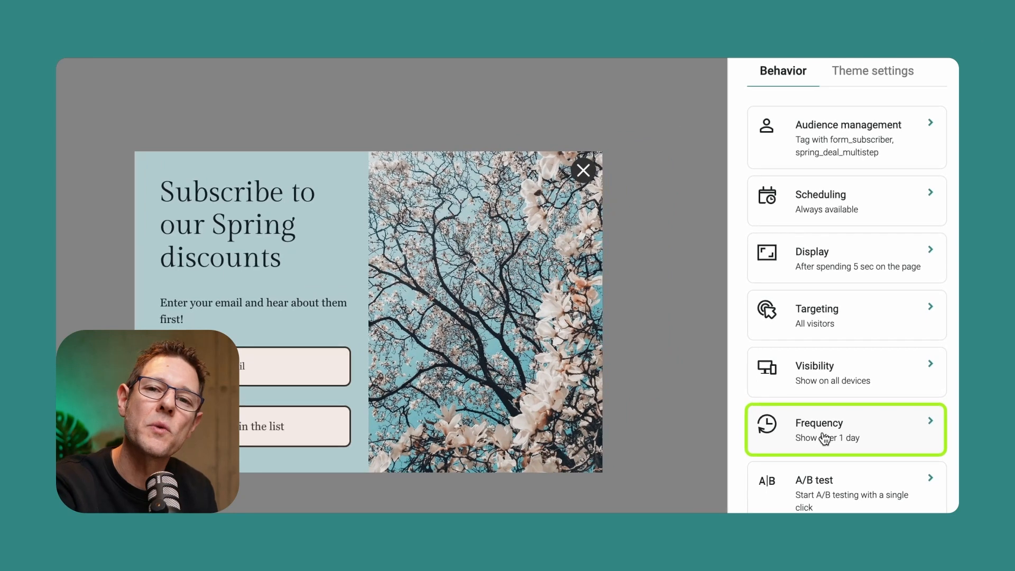
pyautogui.click(824, 437)
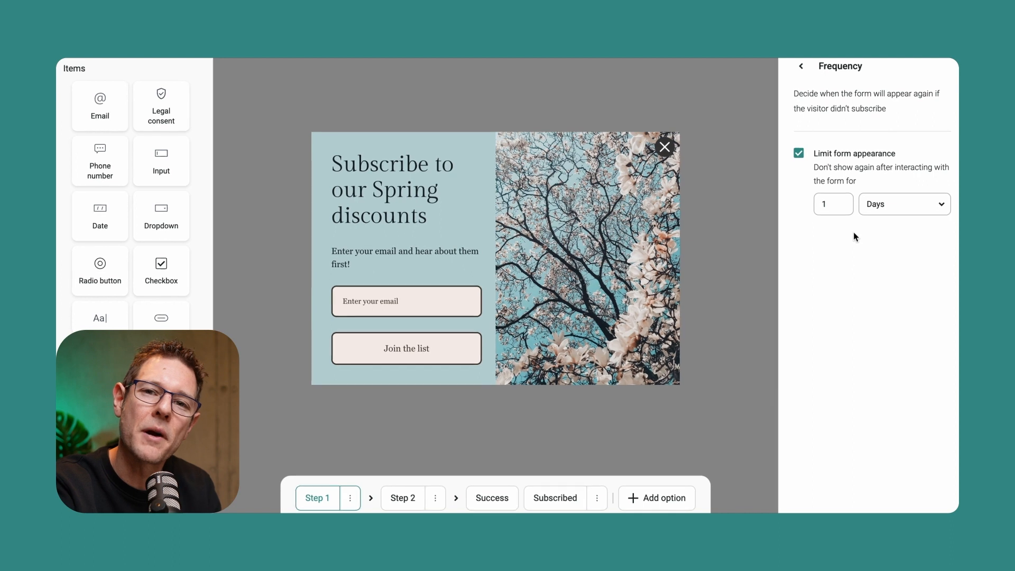
pyautogui.click(837, 205)
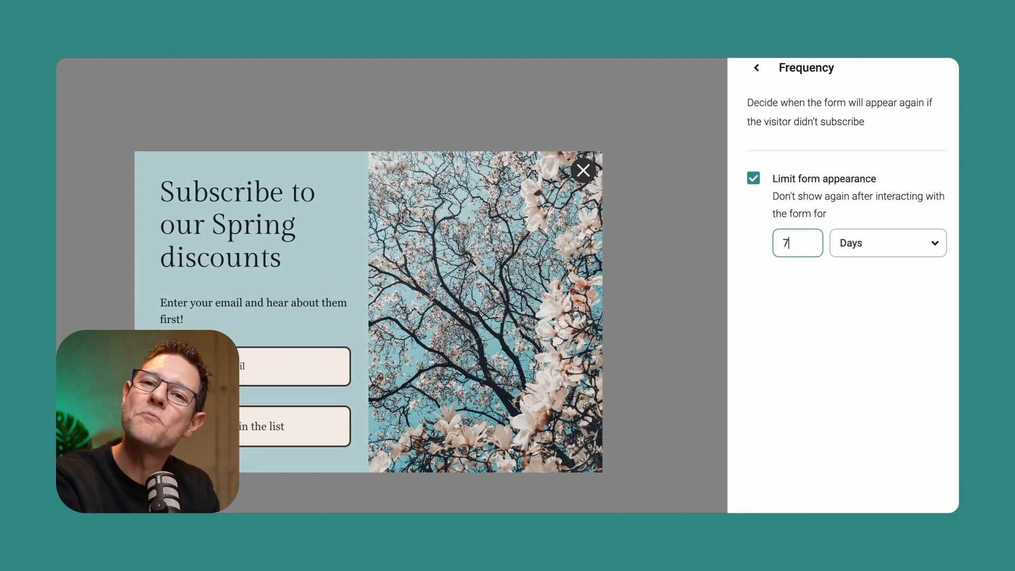
pyautogui.click(757, 69)
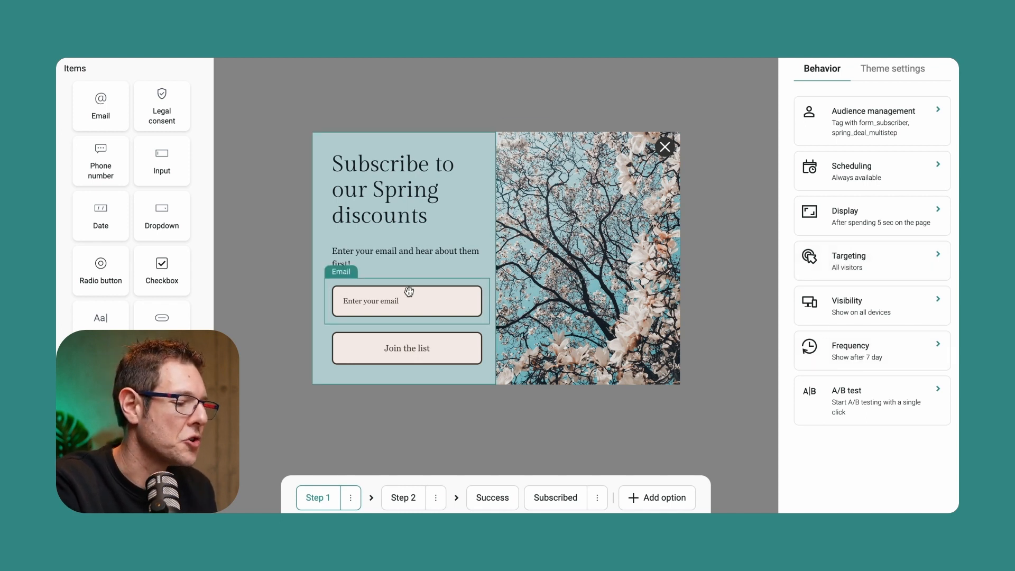
# Review the email field's settings in Step 1 and the phone field's required and default country options in Step 2.
pyautogui.click(404, 302)
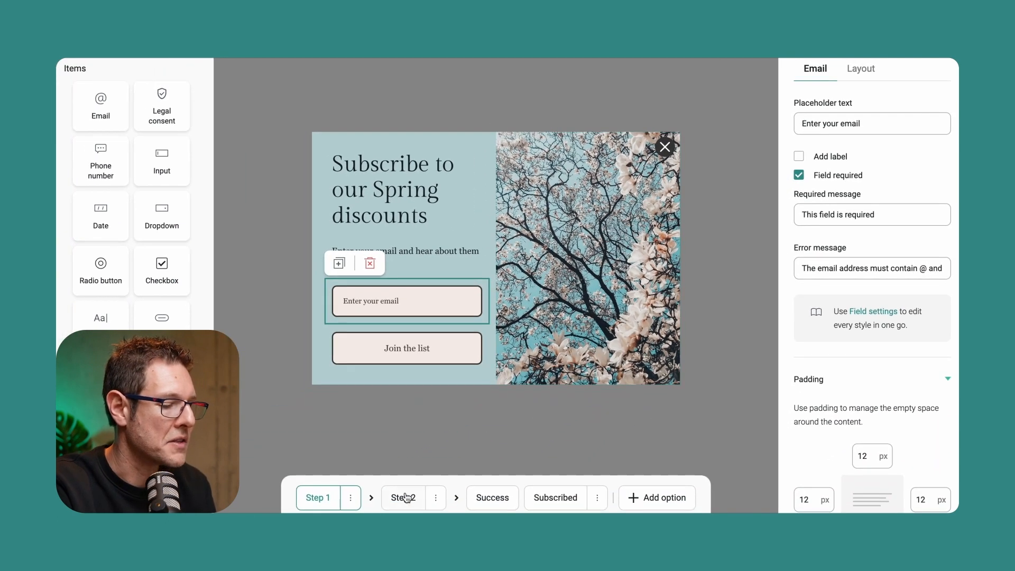
pyautogui.click(406, 496)
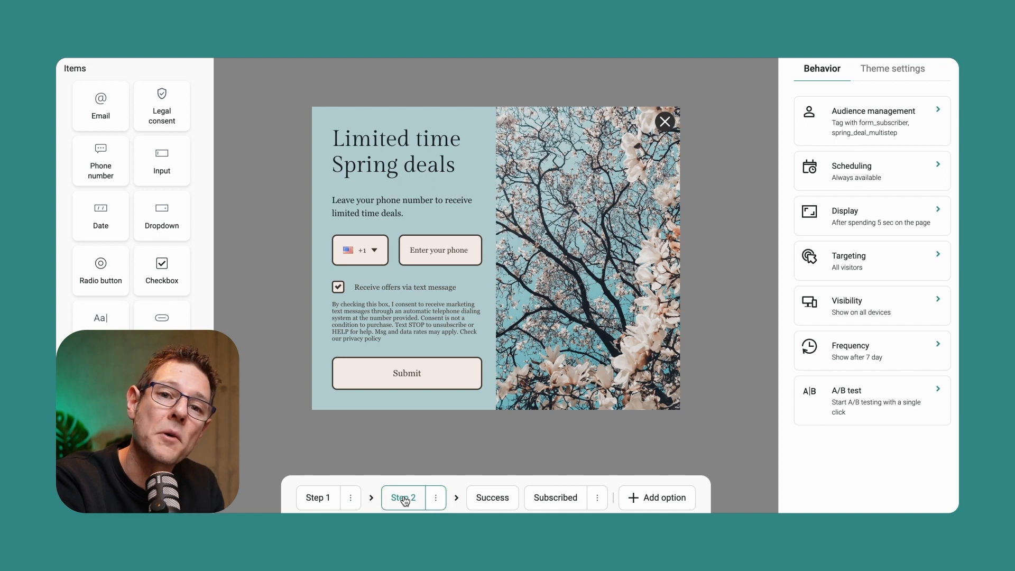
pyautogui.click(449, 252)
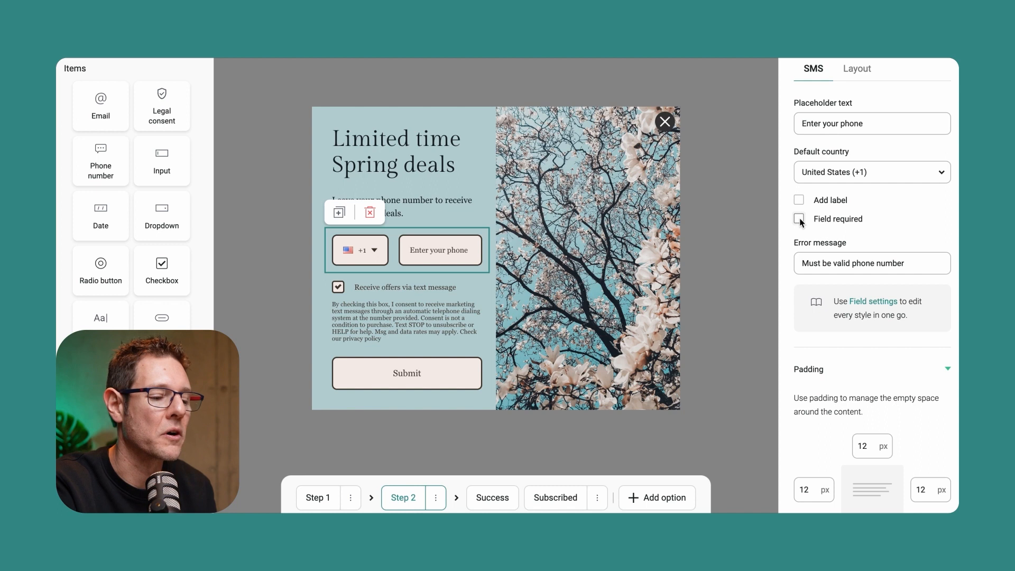
pyautogui.click(799, 219)
pyautogui.click(799, 219)
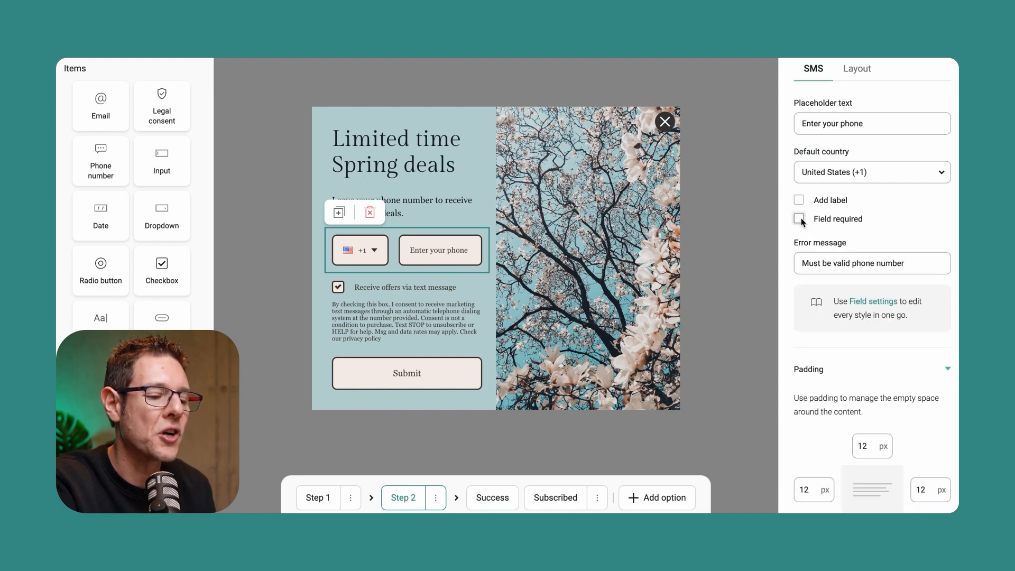
pyautogui.click(905, 178)
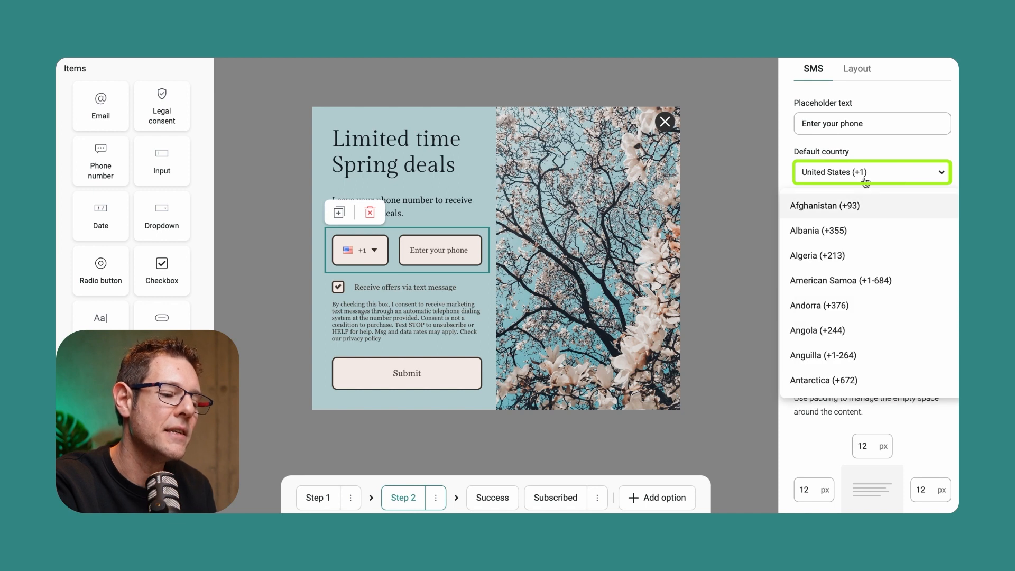
pyautogui.click(865, 179)
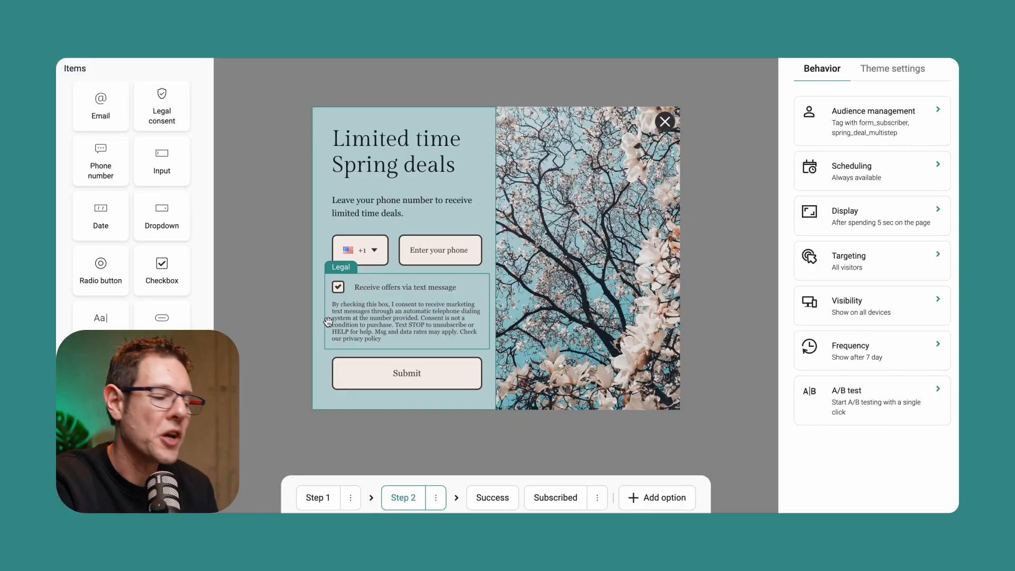
# Add "SIGN UP FOR SMS TODAY" to the end of the "Limited time Spring deals" heading in Step 2.
pyautogui.click(441, 157)
pyautogui.click(464, 166)
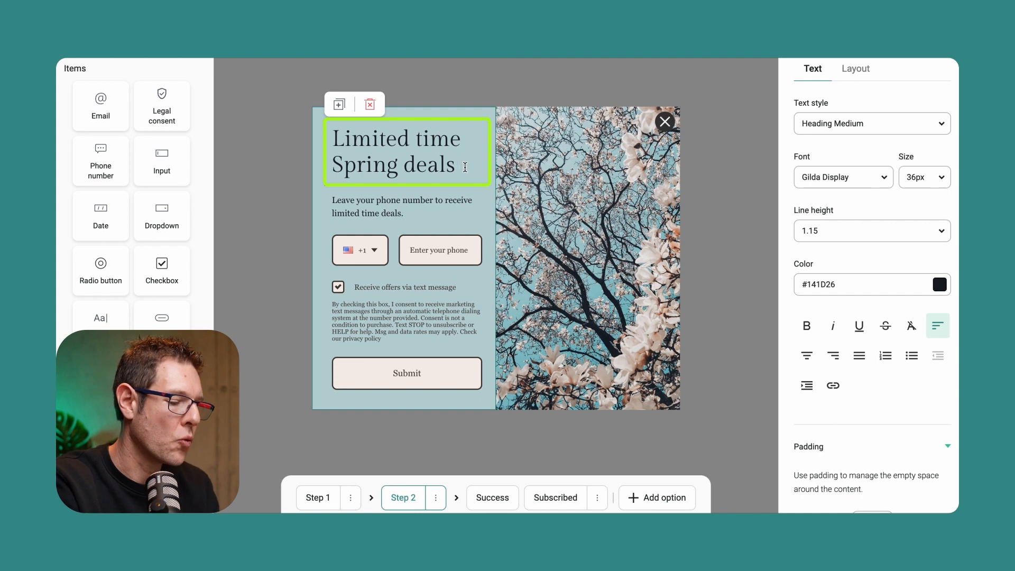
pyautogui.write('SIGN')
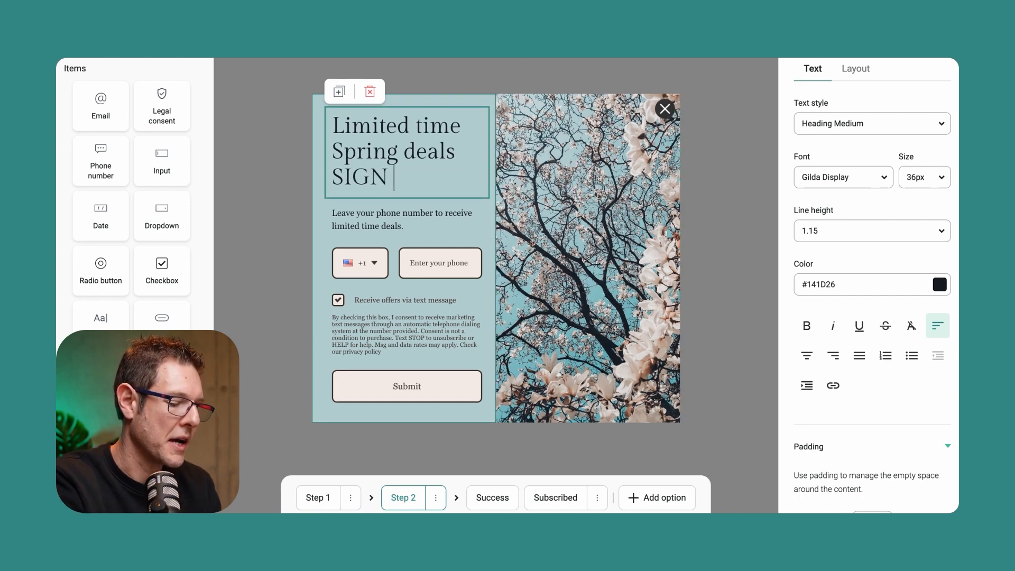
pyautogui.write(' UP FOR SMS TODAY')
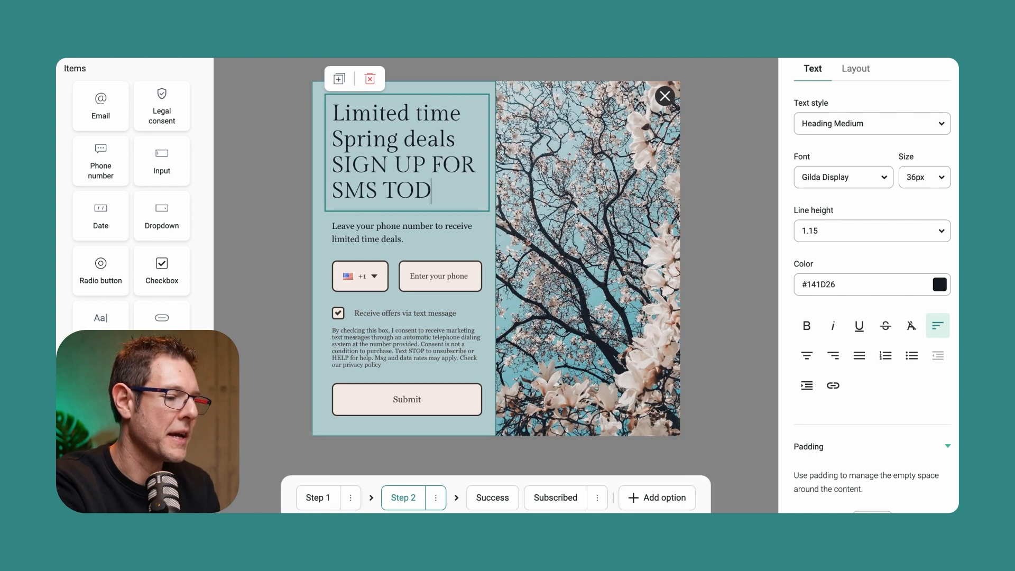
pyautogui.click(318, 221)
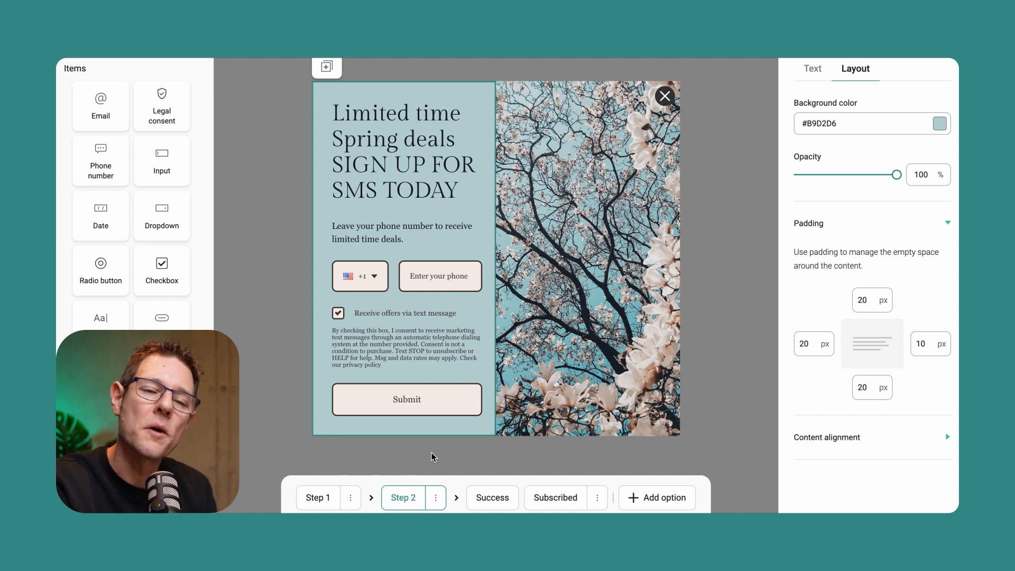
# Add a discount block below the thank-you text on the Success page with the custom code WELCOME15.
pyautogui.click(492, 498)
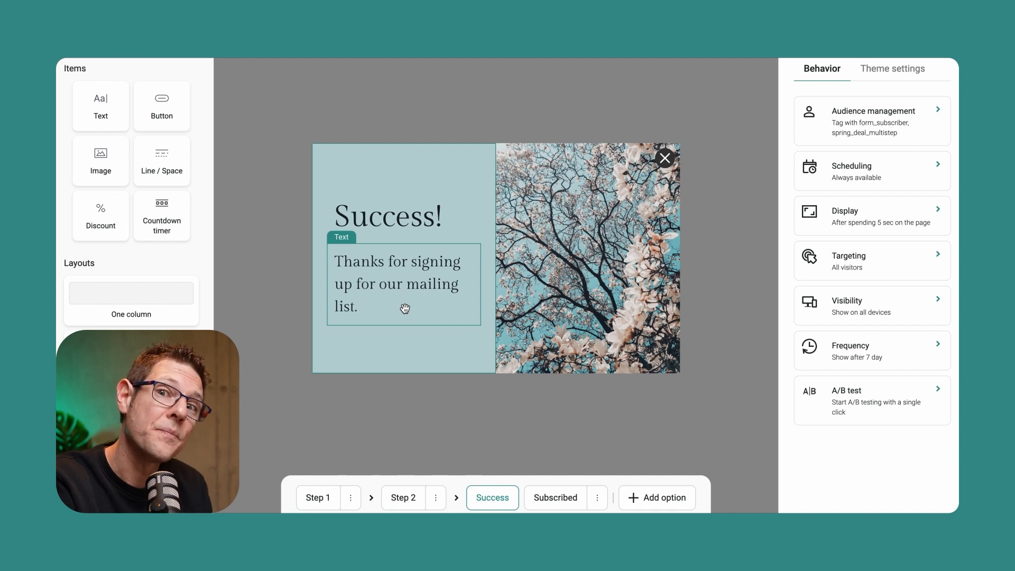
pyautogui.moveTo(118, 220); pyautogui.dragTo(383, 326)
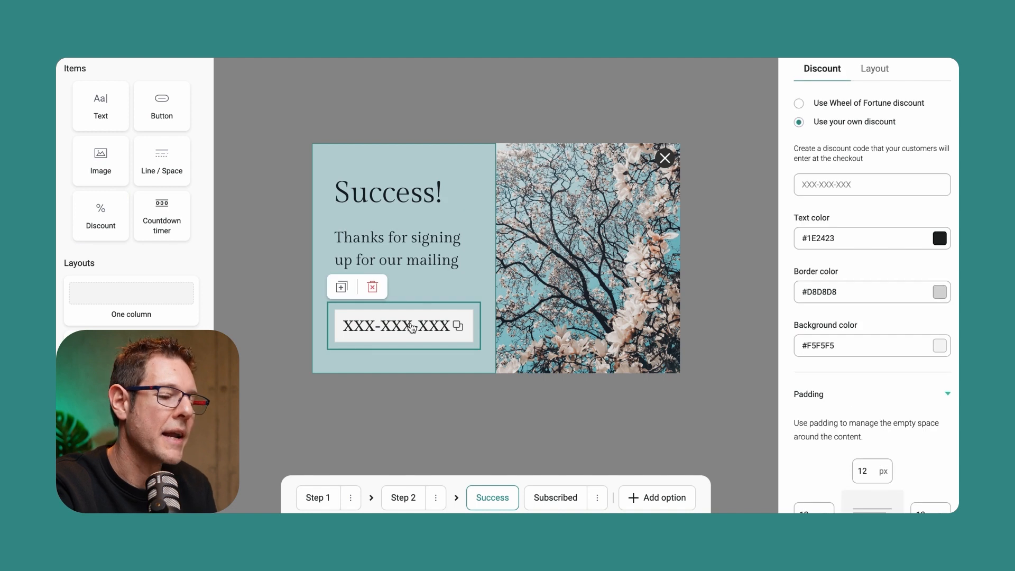
pyautogui.click(854, 184)
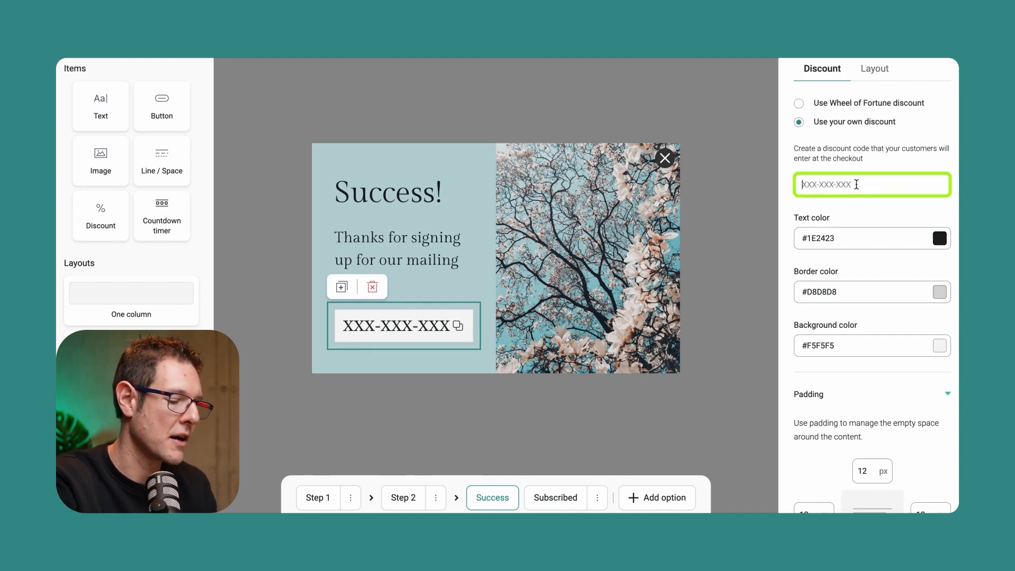
pyautogui.write('WELCOME15')
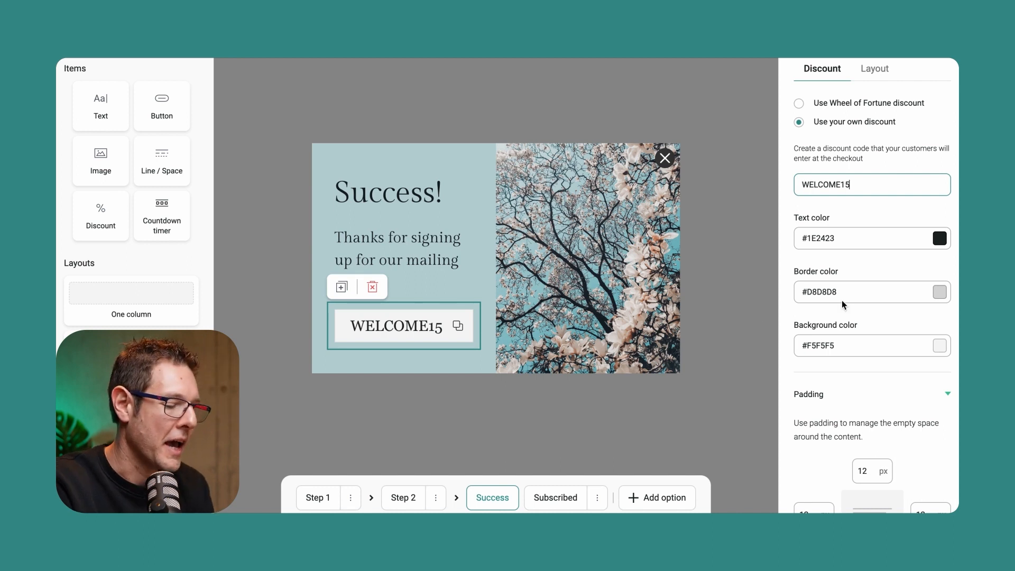
# Open the Subscribed page to review the message for visitors who have already signed up.
pyautogui.click(547, 498)
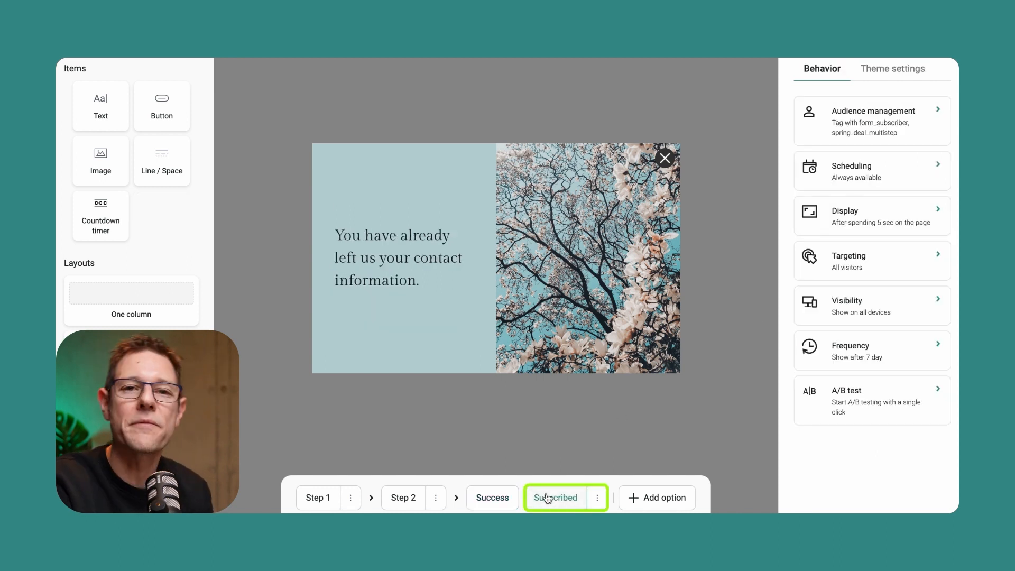